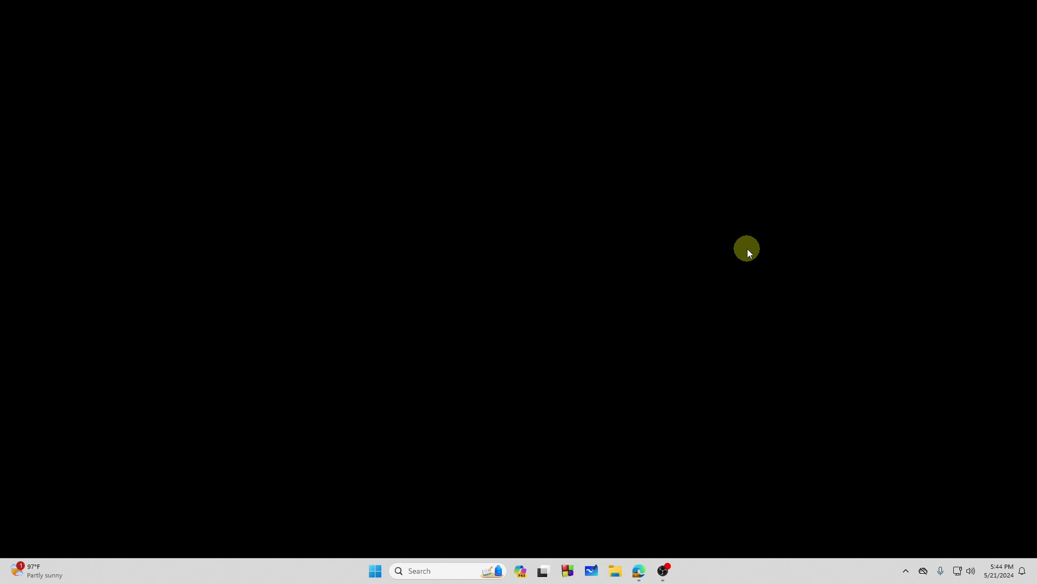
Search Windows for "control", open Control Panel, and bring up the list of installed programs for uninstalling.
{"action": "left_click", "coordinate": [439, 574]}
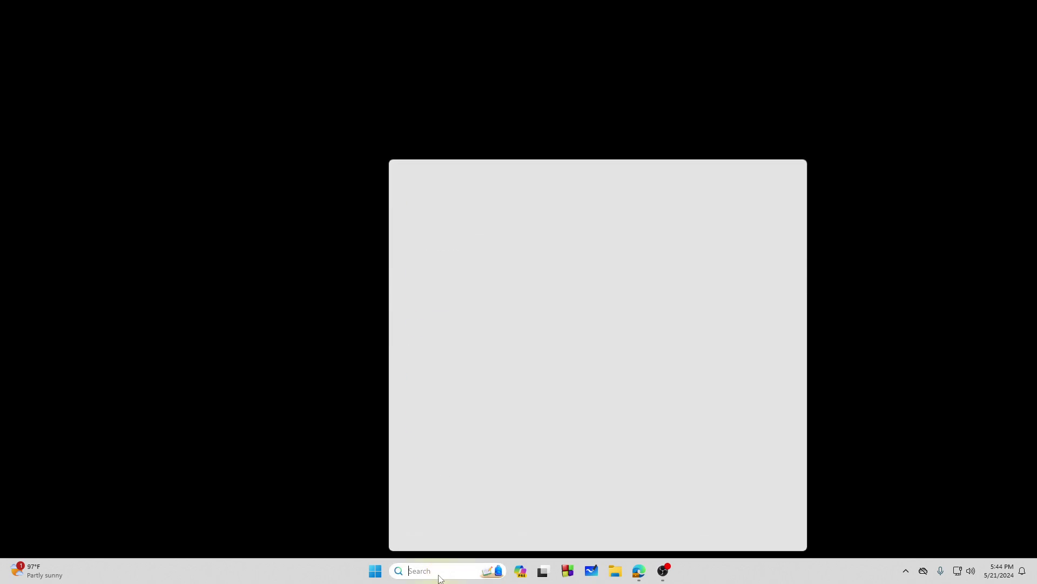
{"action": "type", "text": "control"}
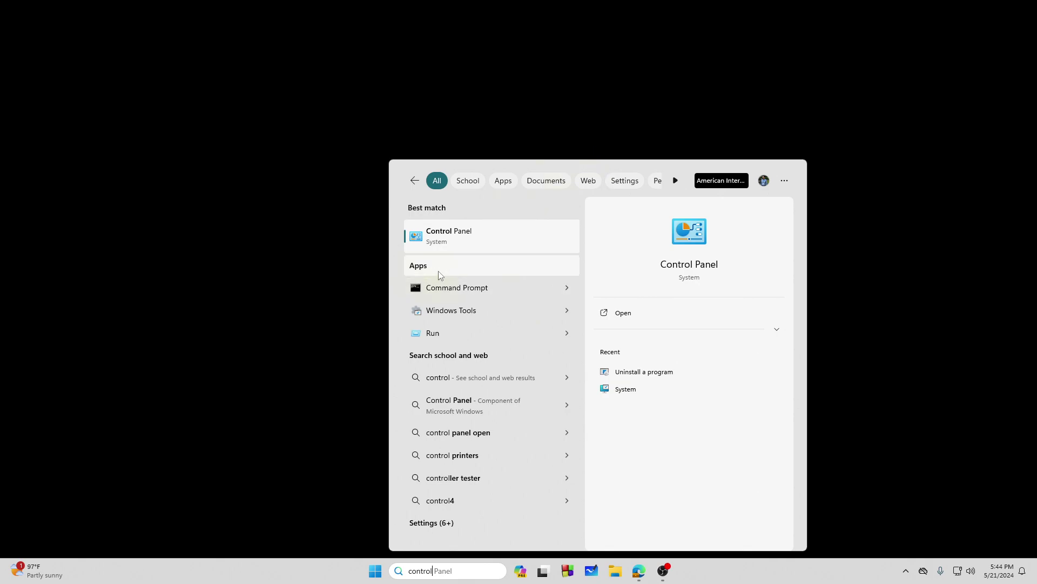
{"action": "left_click", "coordinate": [456, 231]}
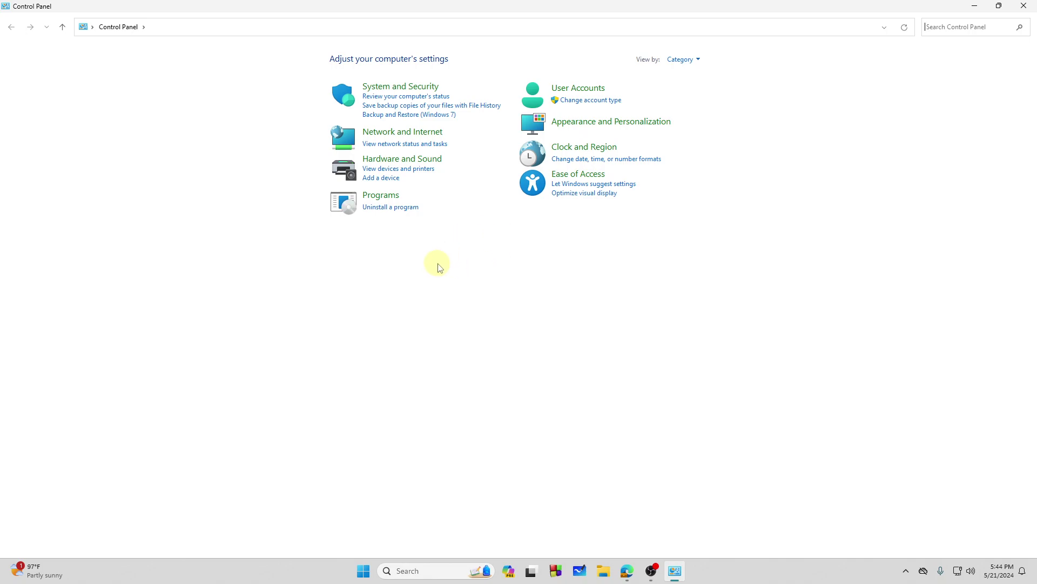
{"action": "left_click", "coordinate": [406, 208]}
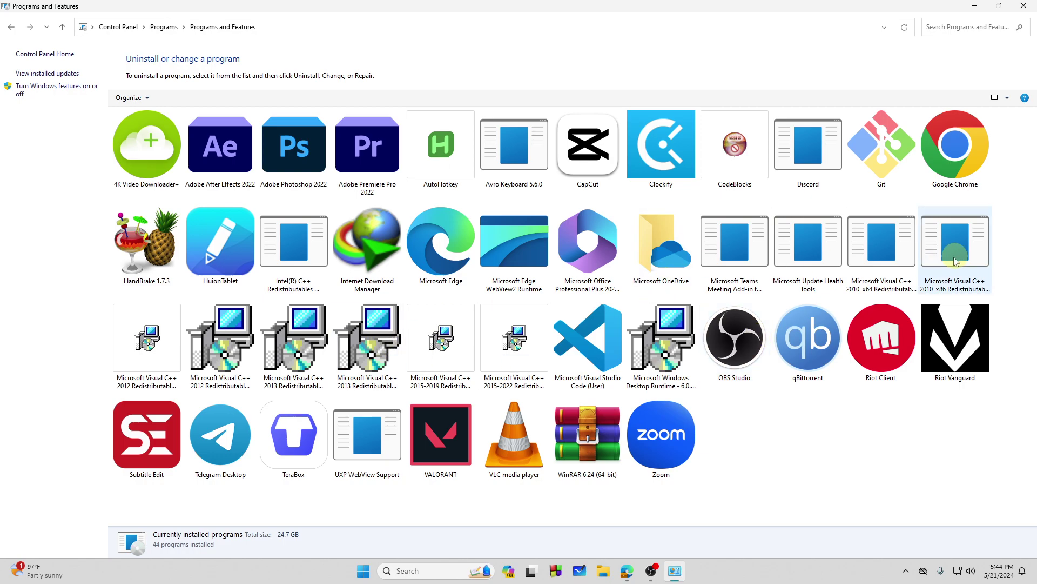
Uninstall Google Chrome along with its browsing data, approve the system permission request, and close the Programs and Features window.
{"action": "left_click", "coordinate": [964, 158]}
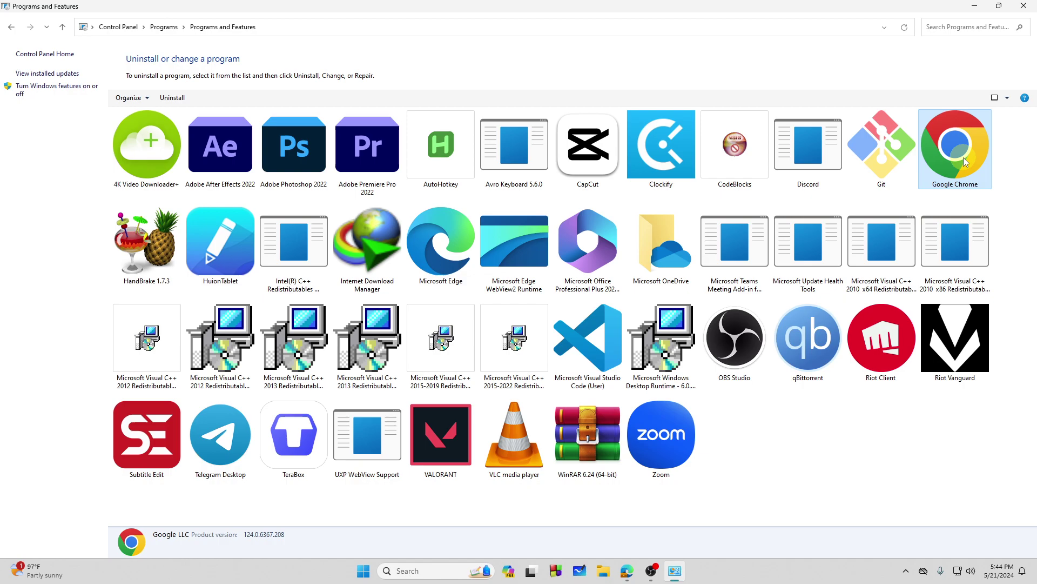
{"action": "left_click", "coordinate": [172, 98]}
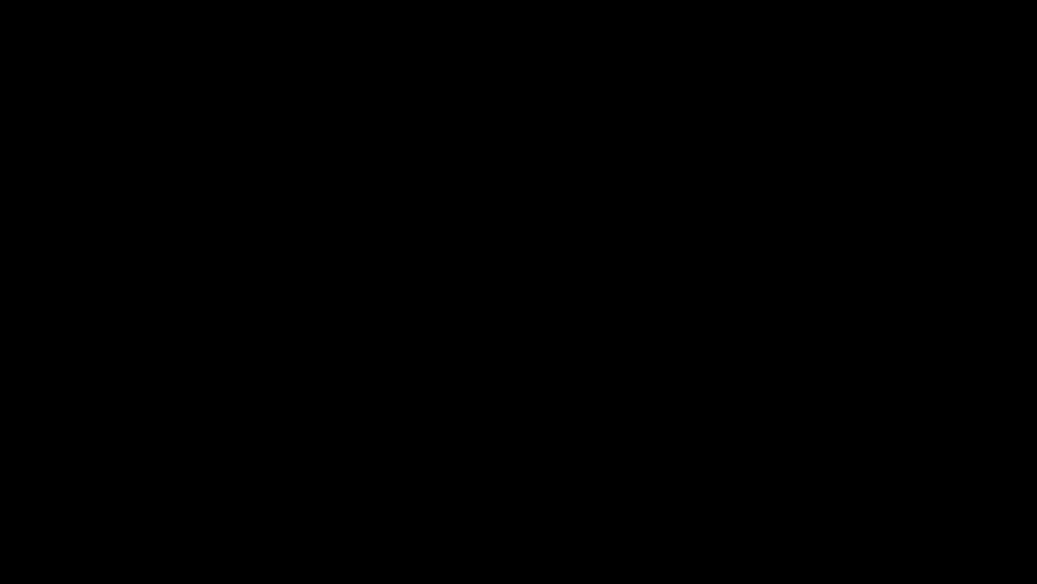
{"action": "left_click", "coordinate": [460, 377]}
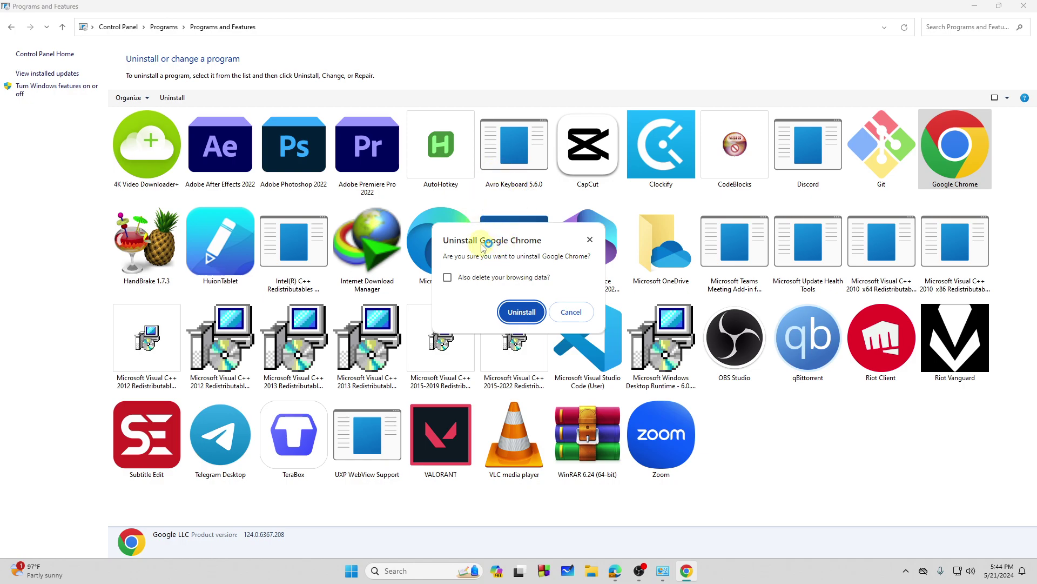
{"action": "left_click", "coordinate": [448, 278]}
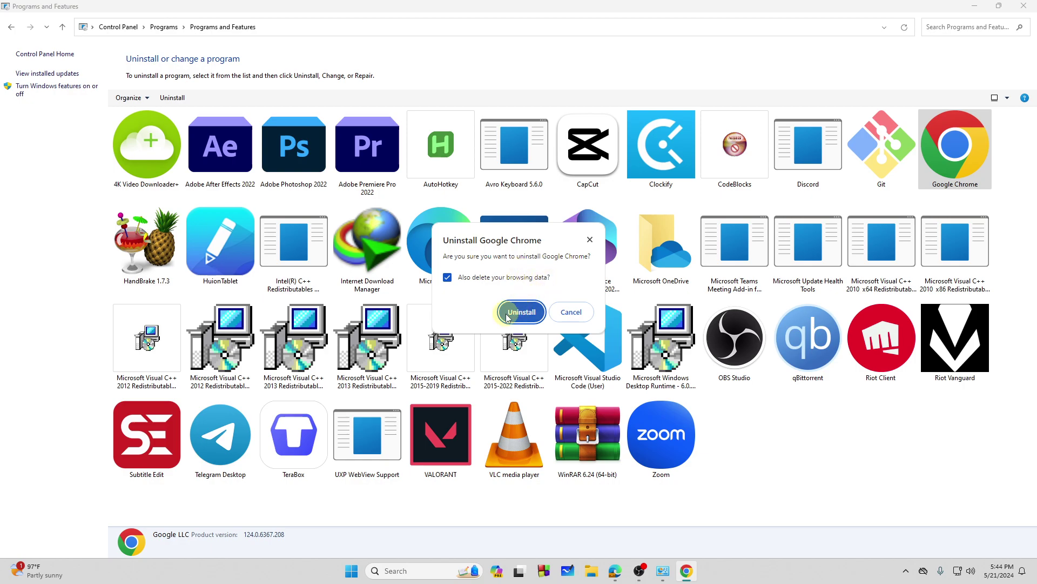
{"action": "left_click", "coordinate": [523, 315]}
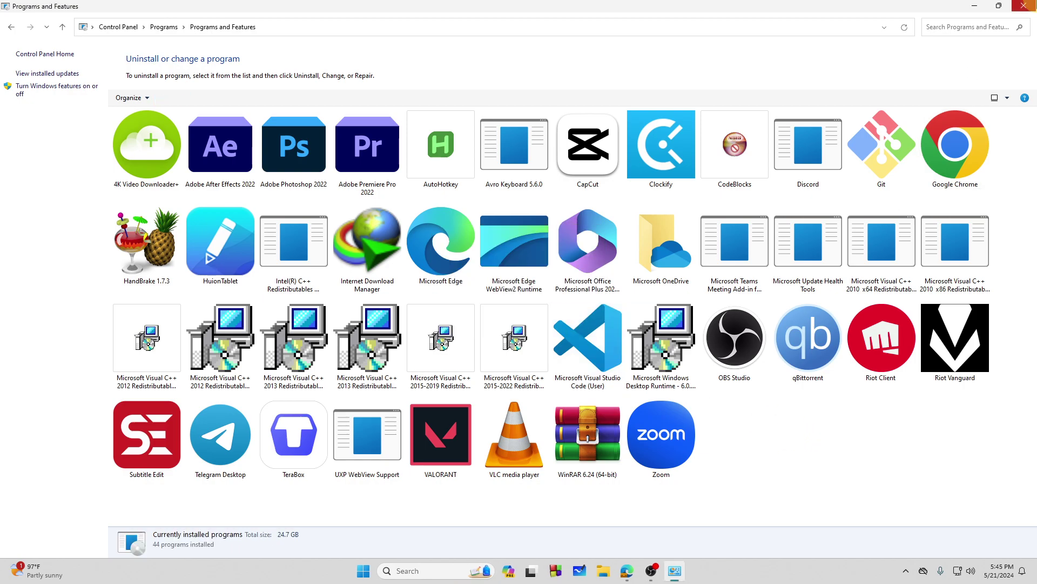
{"action": "left_click", "coordinate": [1024, 6]}
Open Local Disk (C:) from This PC in File Explorer.
{"action": "left_click", "coordinate": [614, 578]}
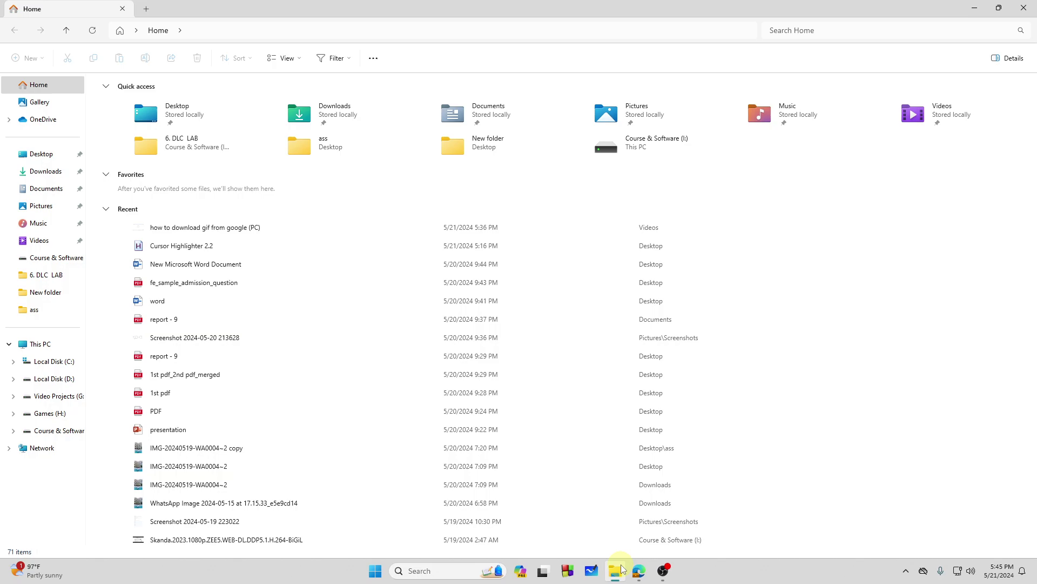
{"action": "left_click", "coordinate": [621, 570]}
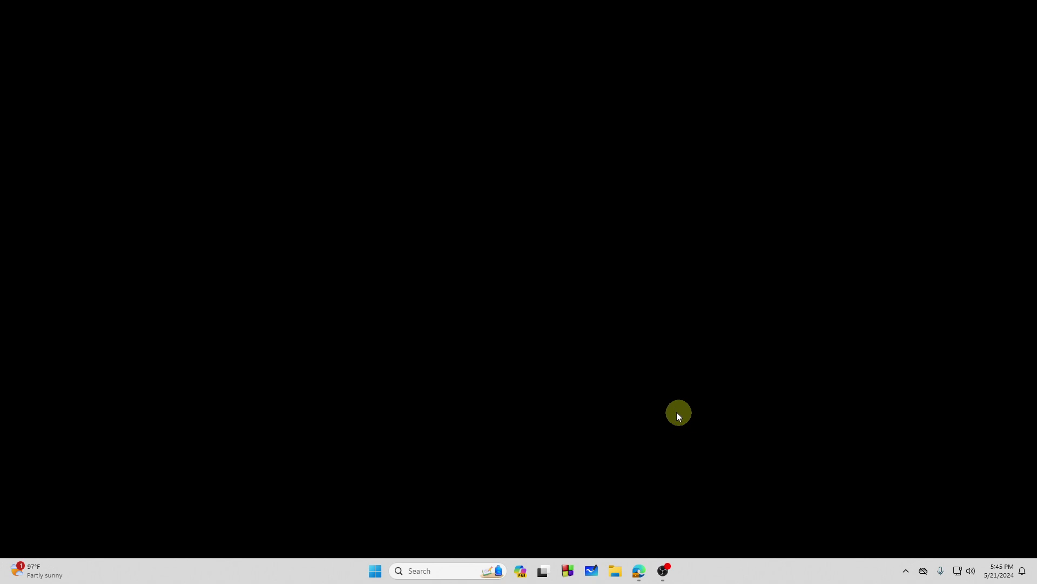
{"action": "left_click", "coordinate": [618, 569]}
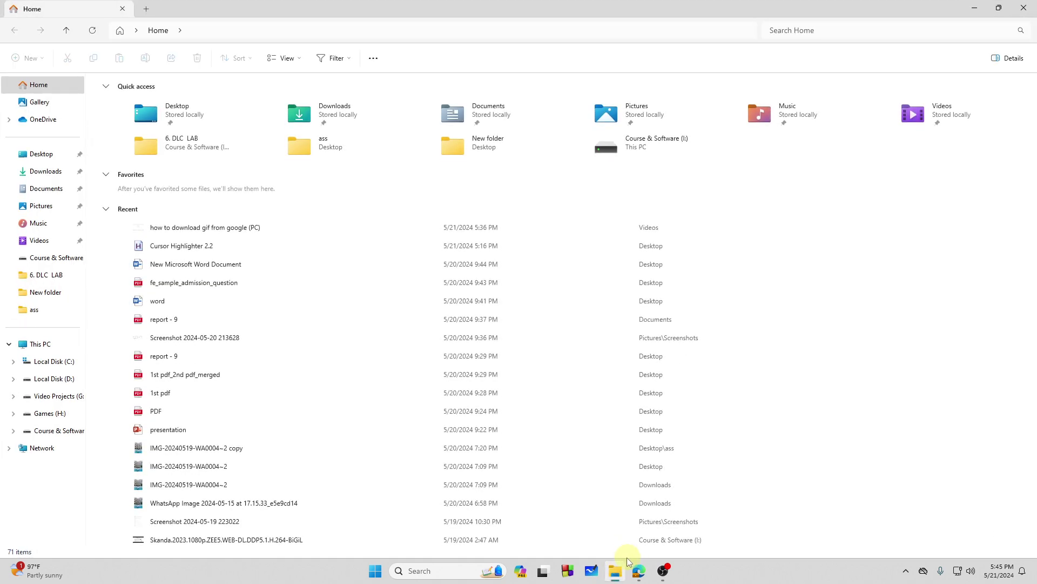
{"action": "left_click", "coordinate": [56, 350]}
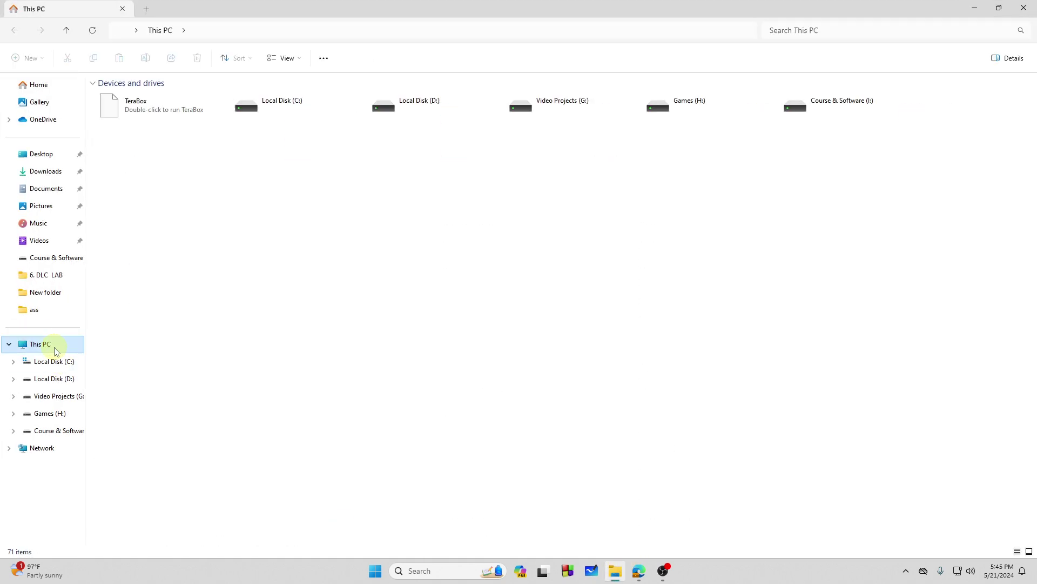
{"action": "double_click", "coordinate": [273, 113]}
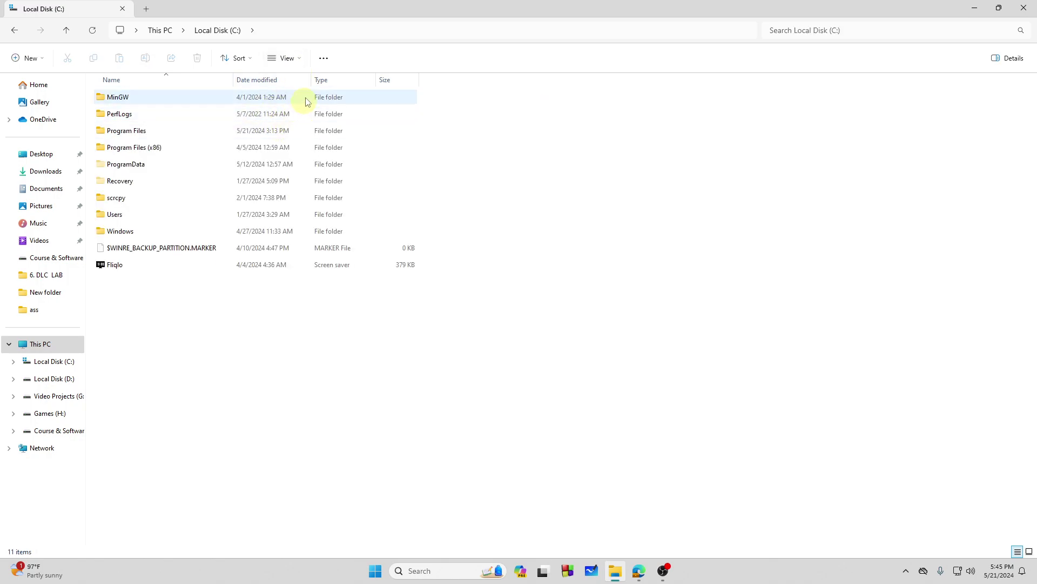
{"action": "left_click", "coordinate": [325, 59]}
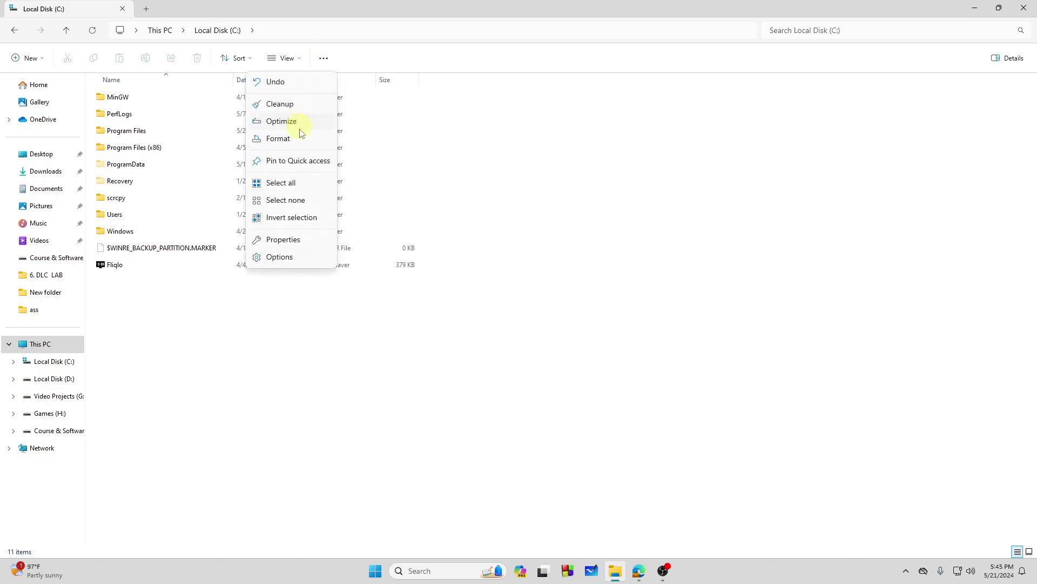
{"action": "left_click", "coordinate": [294, 241]}
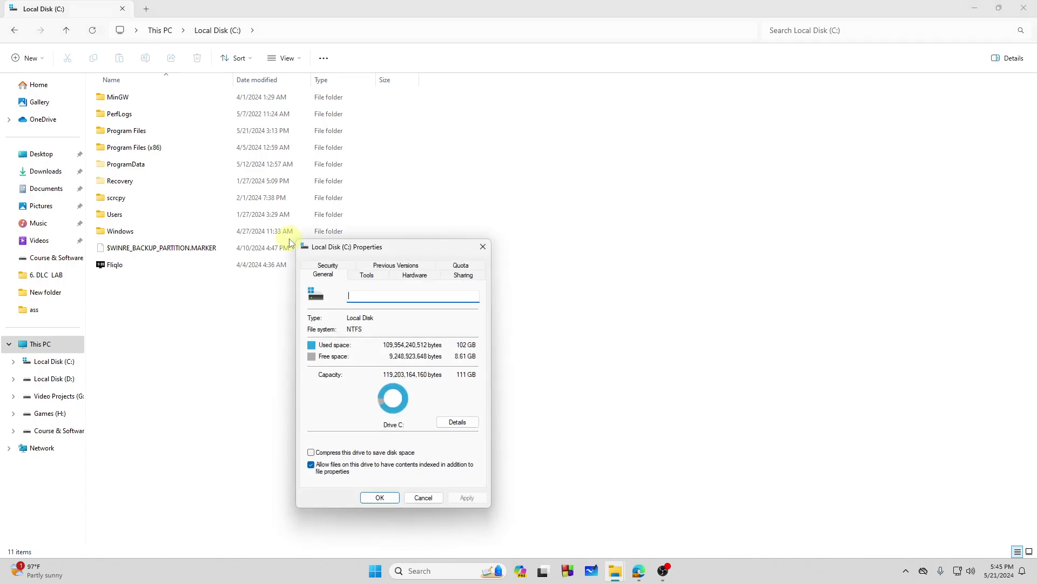
{"action": "left_click_drag", "start_coordinate": [376, 246], "coordinate": [380, 215]}
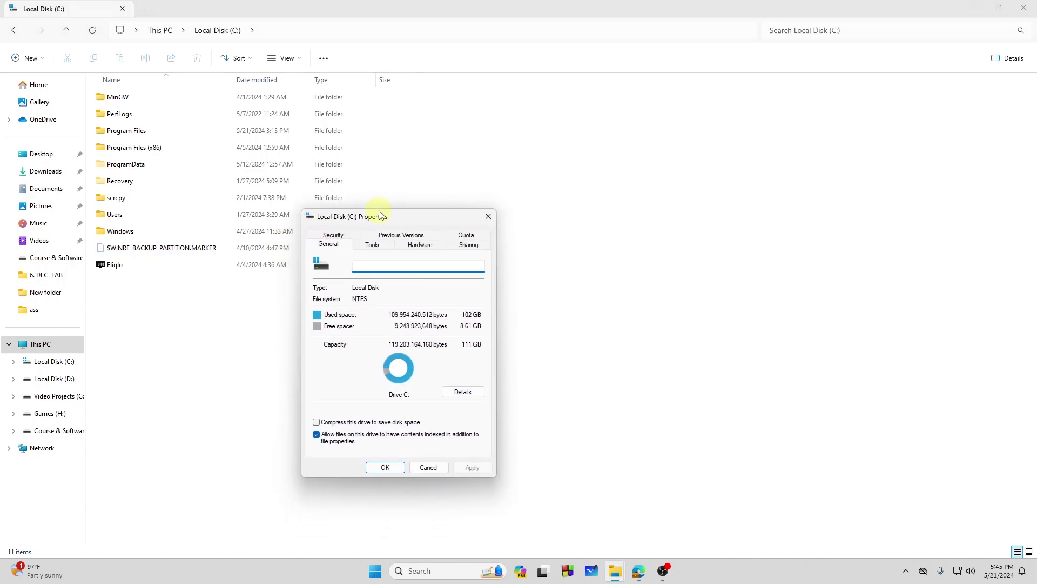
{"action": "left_click", "coordinate": [488, 216]}
{"action": "left_click", "coordinate": [287, 58]}
{"action": "left_click", "coordinate": [239, 59]}
{"action": "left_click", "coordinate": [240, 58]}
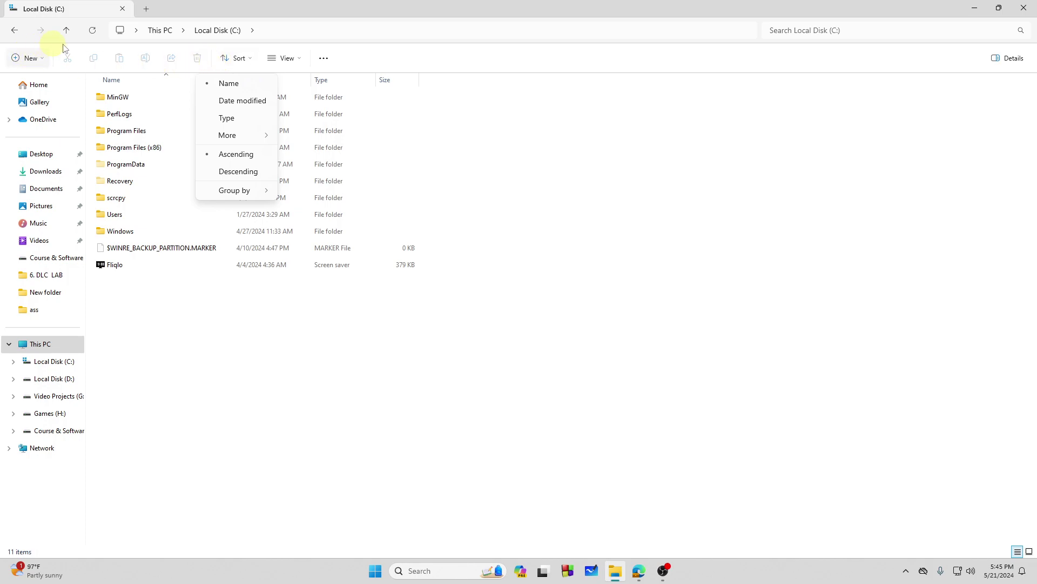
{"action": "left_click", "coordinate": [186, 301]}
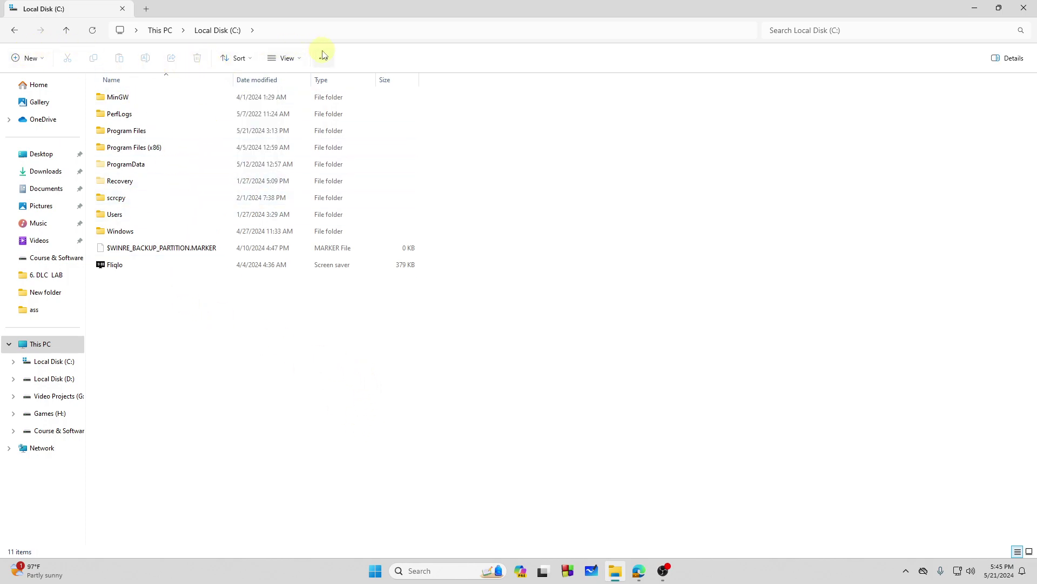
{"action": "left_click", "coordinate": [301, 58]}
{"action": "left_click", "coordinate": [286, 58]}
{"action": "left_click", "coordinate": [286, 58]}
{"action": "left_click", "coordinate": [287, 58]}
{"action": "left_click", "coordinate": [317, 58]}
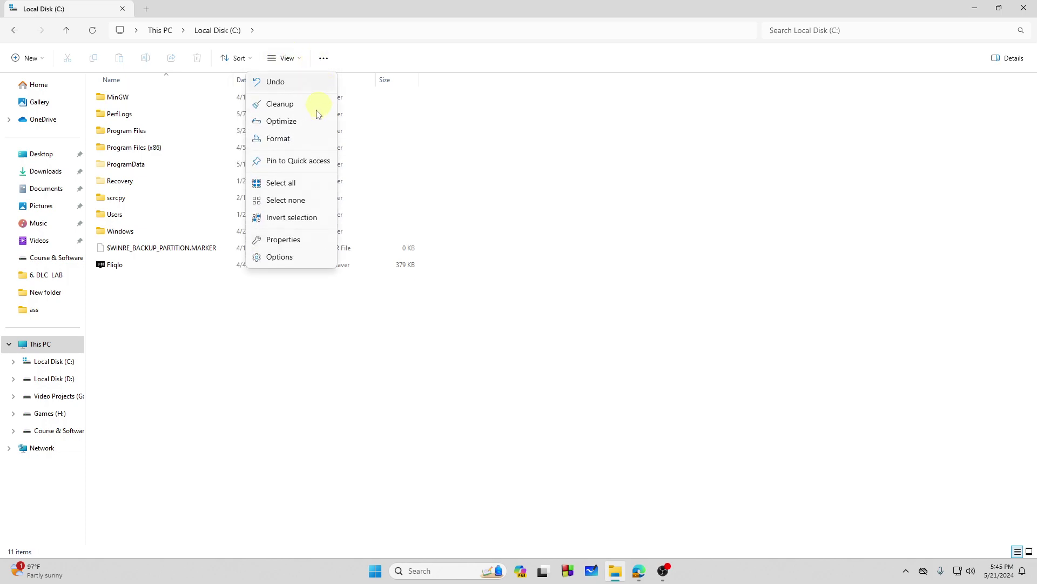
{"action": "left_click", "coordinate": [317, 126]}
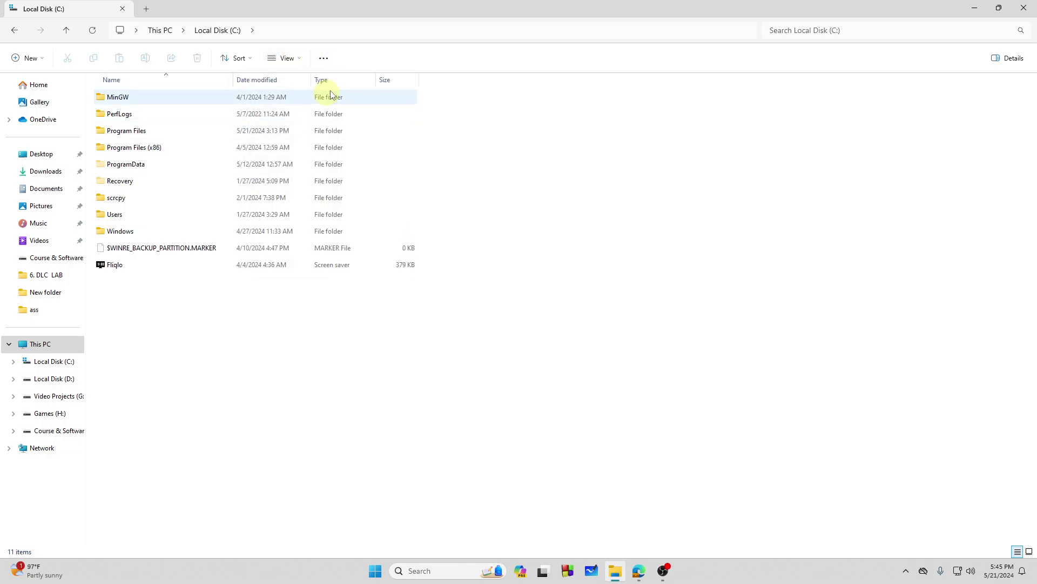
Set the folder view options to "Don't show hidden files, folders, or drives" and apply the change.
{"action": "left_click", "coordinate": [324, 59]}
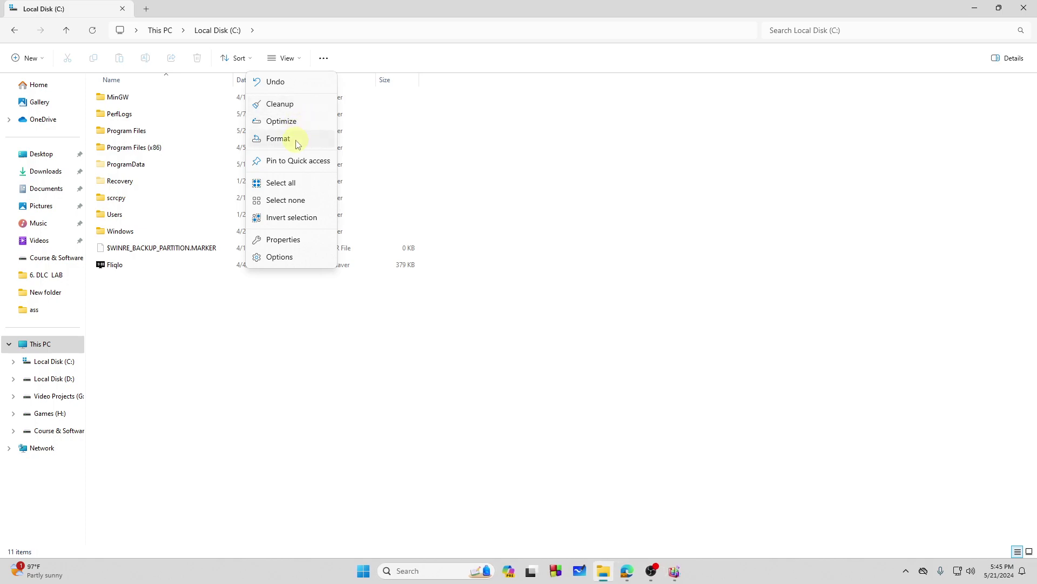
{"action": "left_click", "coordinate": [325, 256]}
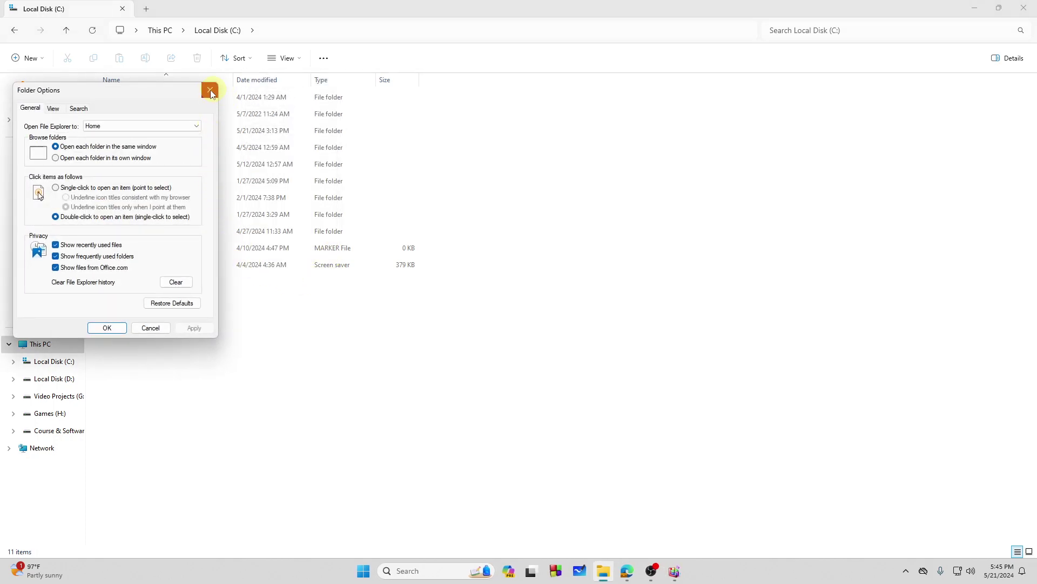
{"action": "left_click", "coordinate": [57, 114]}
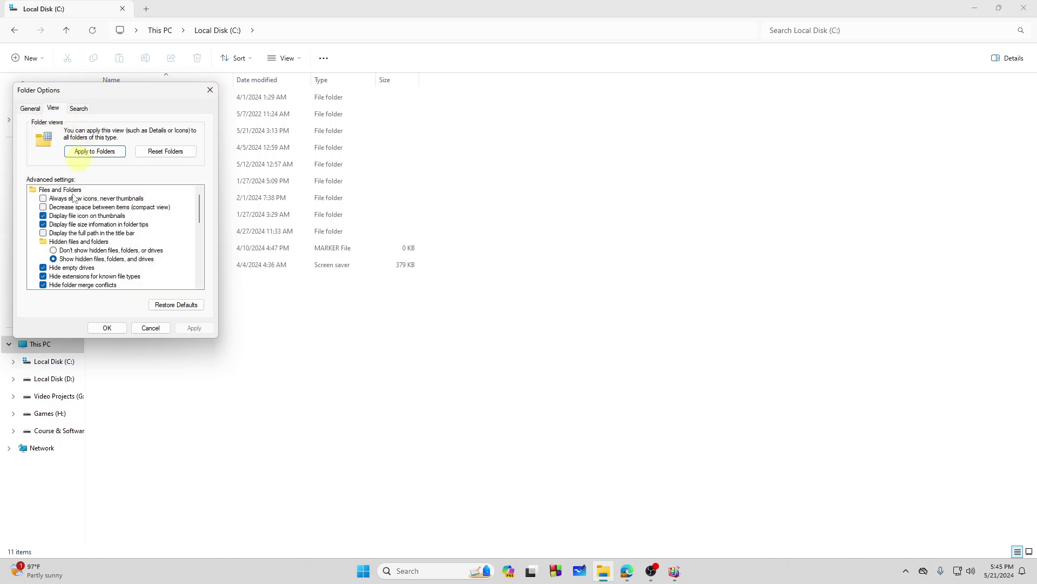
{"action": "left_click", "coordinate": [89, 251]}
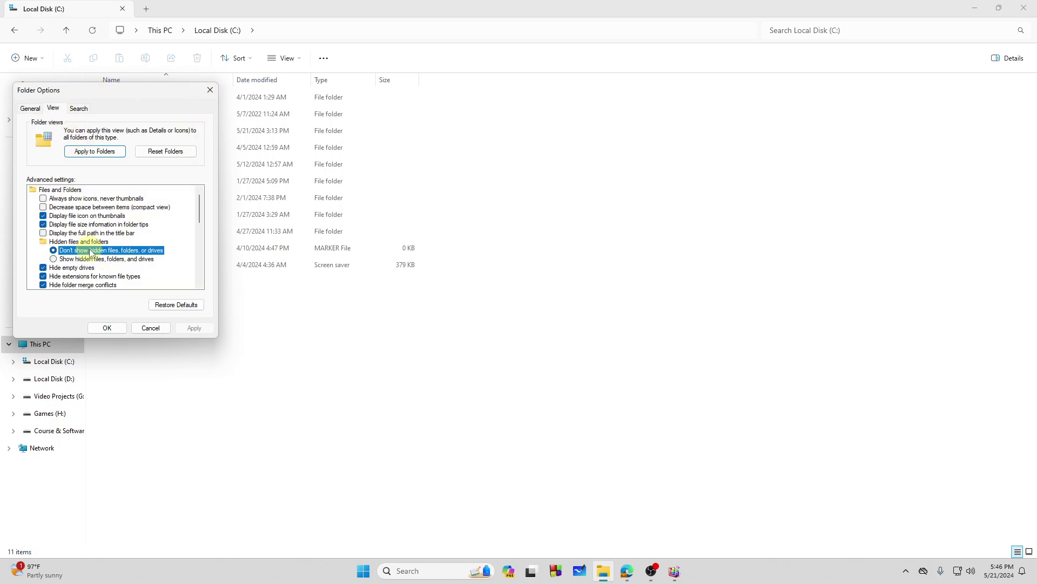
{"action": "left_click", "coordinate": [204, 331]}
{"action": "left_click", "coordinate": [107, 327]}
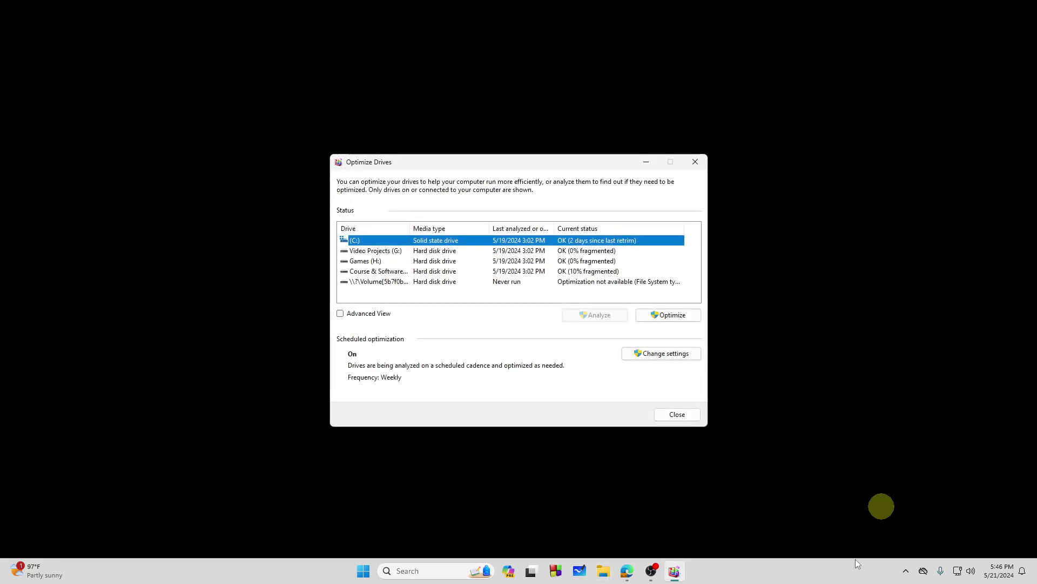
Close the Optimize Drives window and reopen Local Disk (C:) from This PC in File Explorer.
{"action": "left_click", "coordinate": [700, 156]}
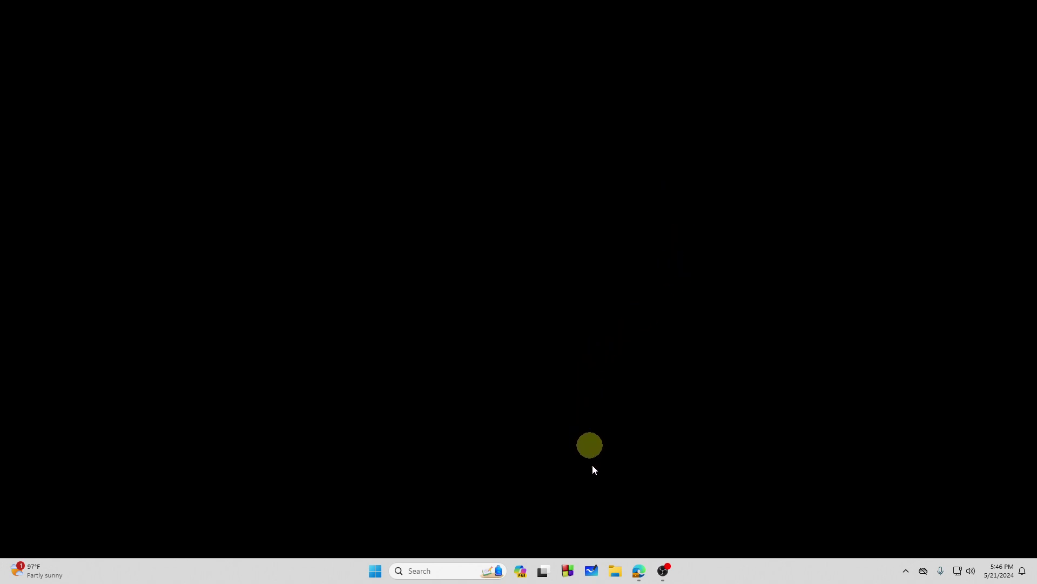
{"action": "left_click", "coordinate": [618, 571]}
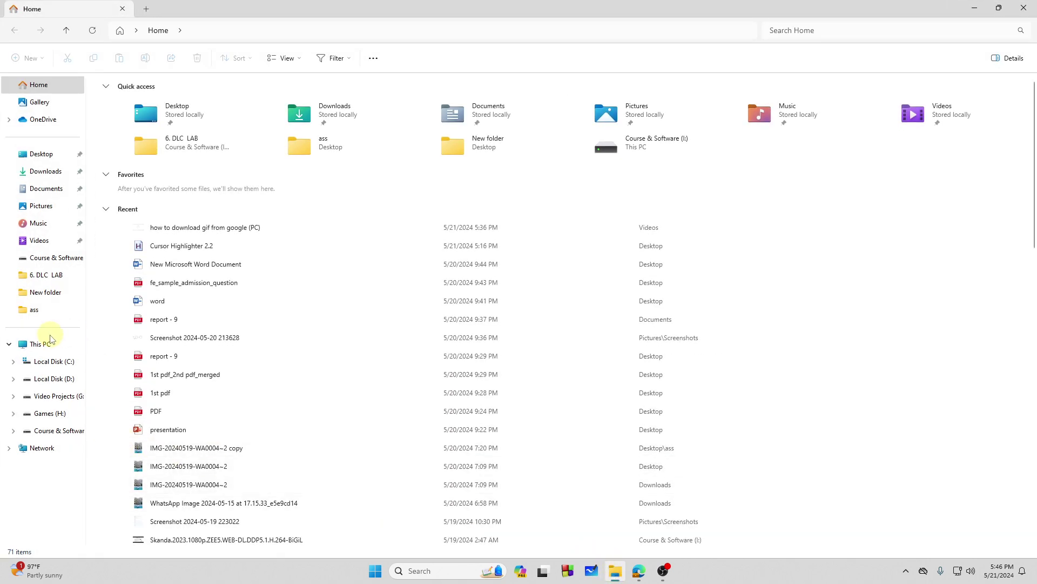
{"action": "left_click", "coordinate": [40, 345]}
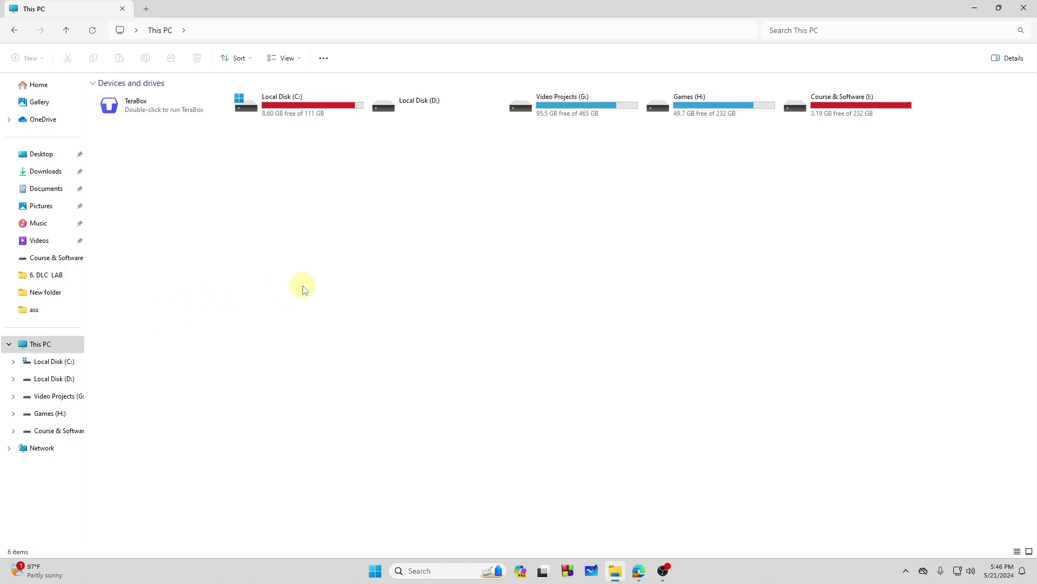
{"action": "double_click", "coordinate": [335, 112]}
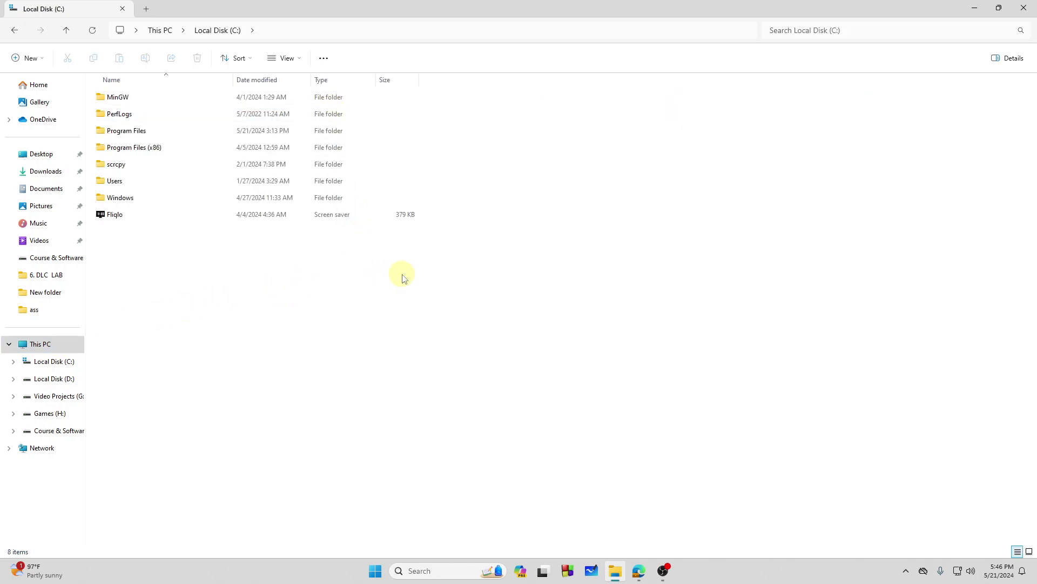
Set the folder view options to "Show hidden files, folders, and drives", apply the change, and close Folder Options.
{"action": "left_click", "coordinate": [324, 58]}
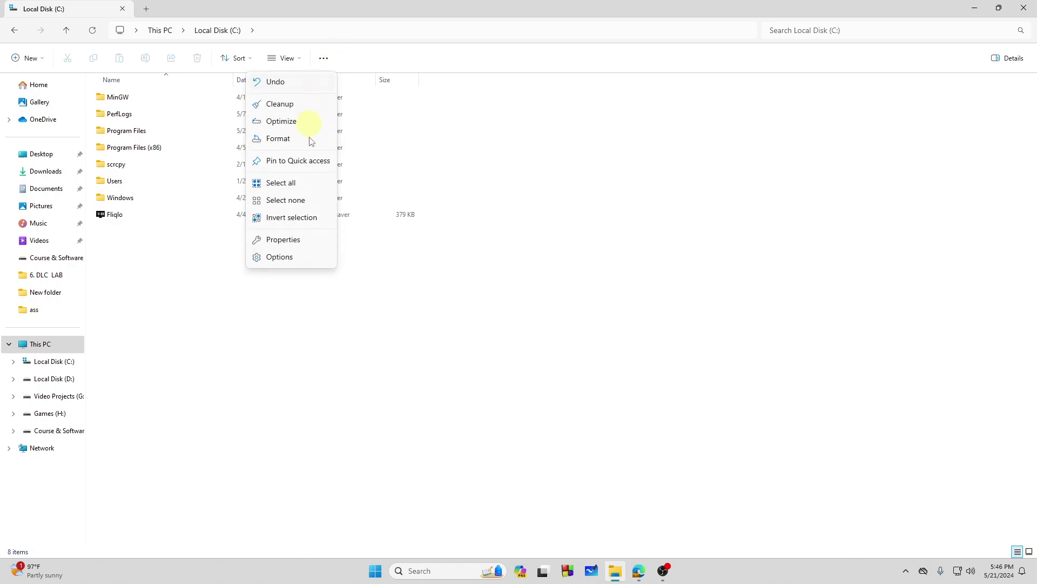
{"action": "left_click", "coordinate": [288, 262]}
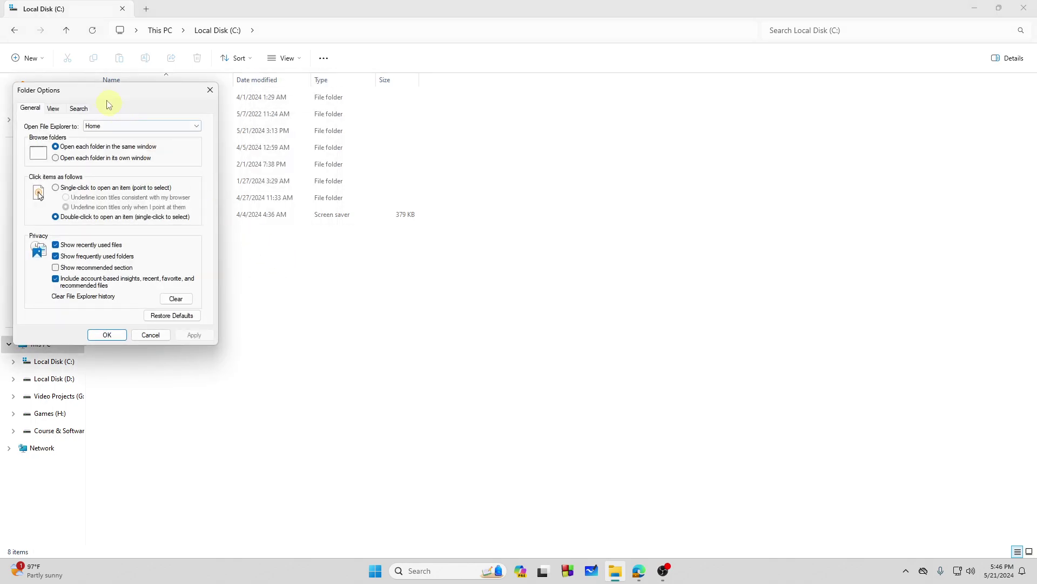
{"action": "left_click_drag", "start_coordinate": [97, 93], "coordinate": [400, 135]}
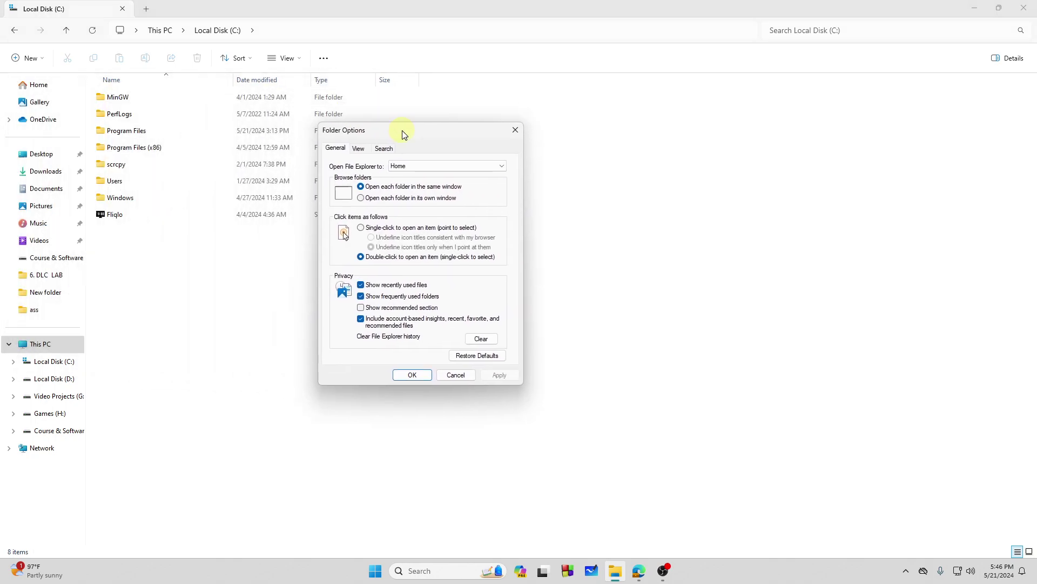
{"action": "left_click", "coordinate": [358, 154]}
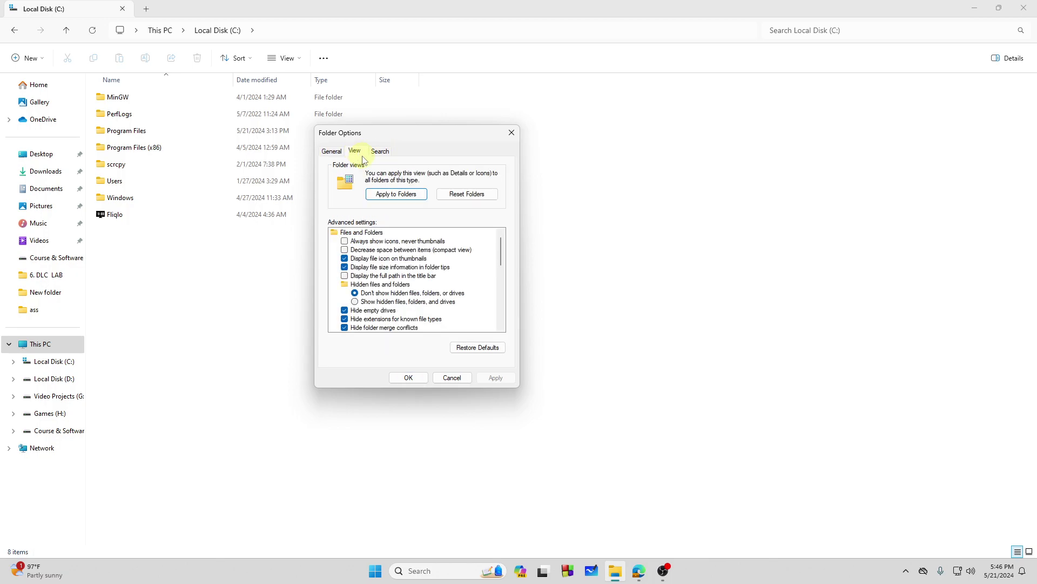
{"action": "left_click", "coordinate": [400, 303]}
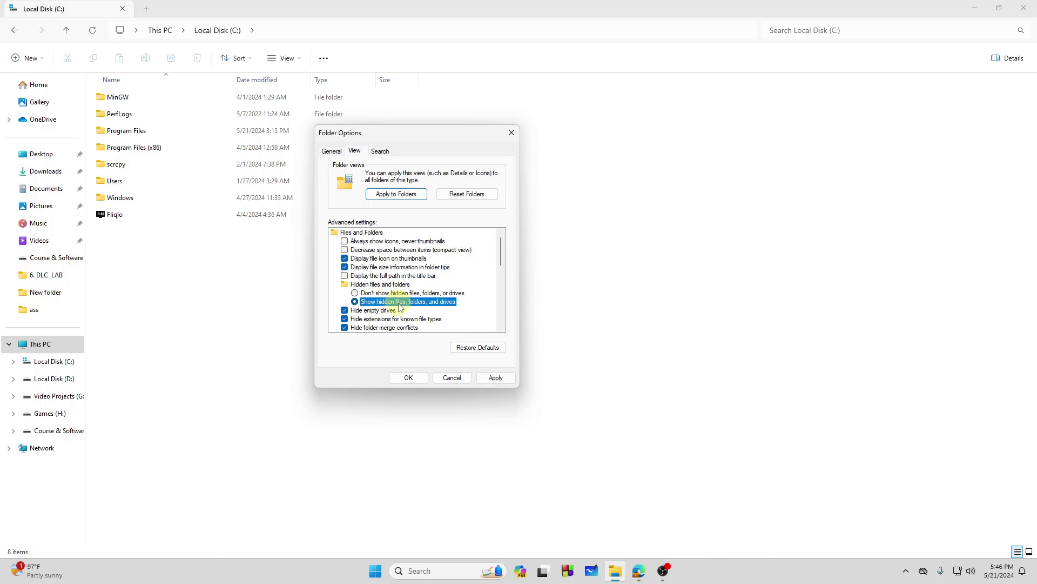
{"action": "left_click", "coordinate": [495, 378]}
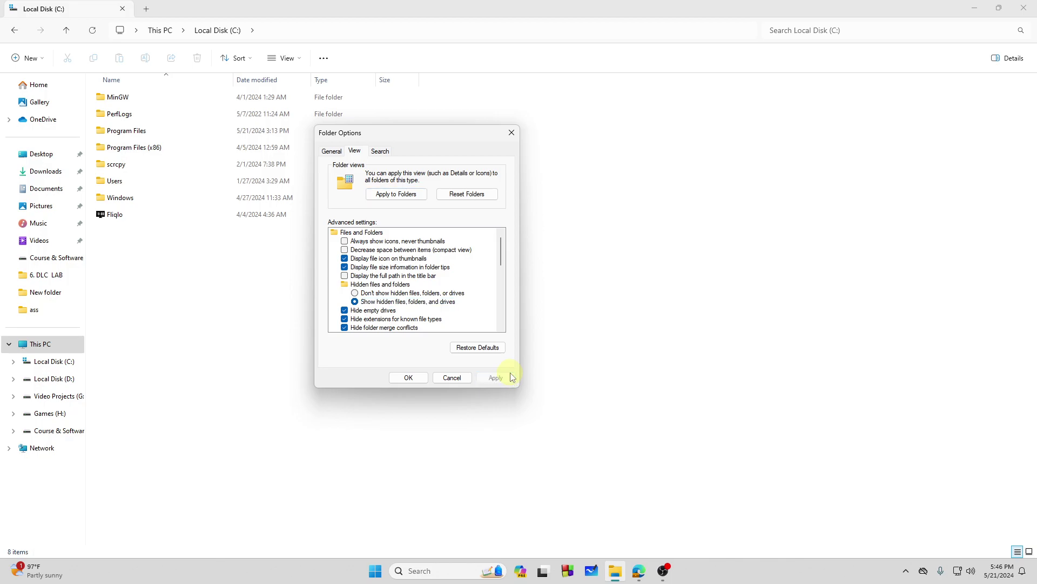
{"action": "left_click", "coordinate": [408, 377]}
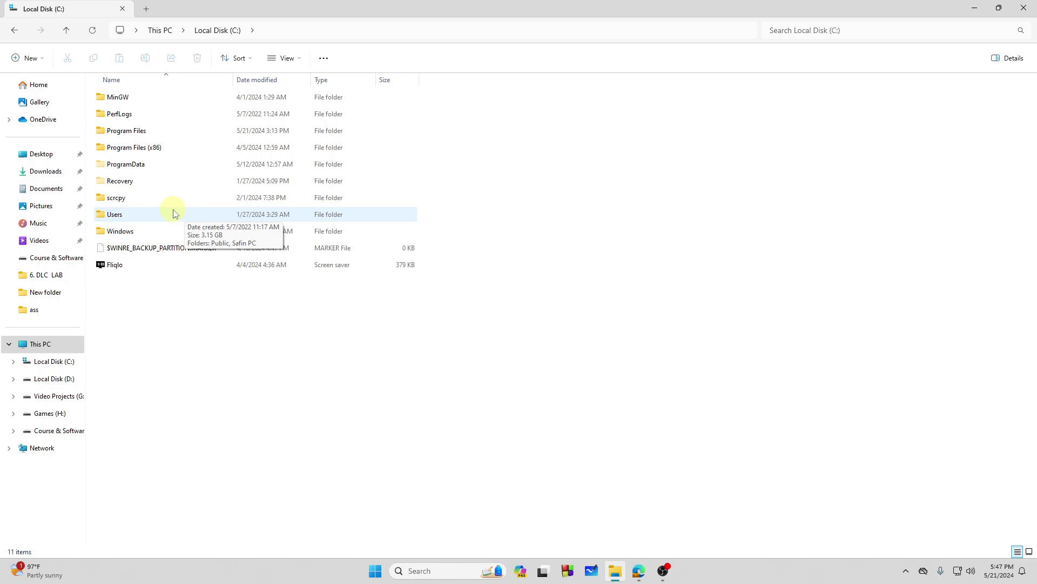
Open the AppData\Local folder inside the personal user profile folder under Users on Local Disk (C:).
{"action": "double_click", "coordinate": [151, 218]}
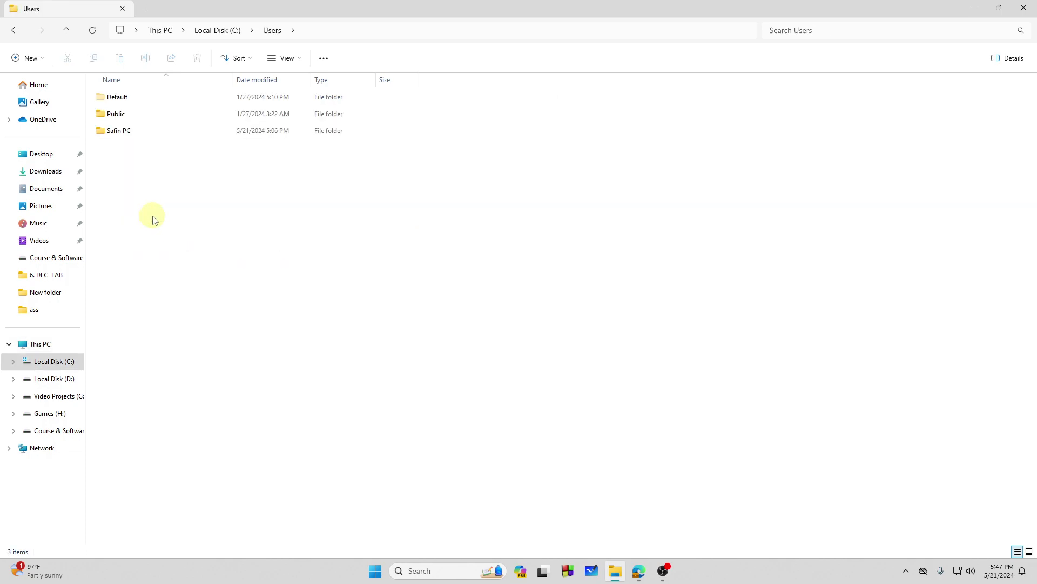
{"action": "double_click", "coordinate": [156, 139]}
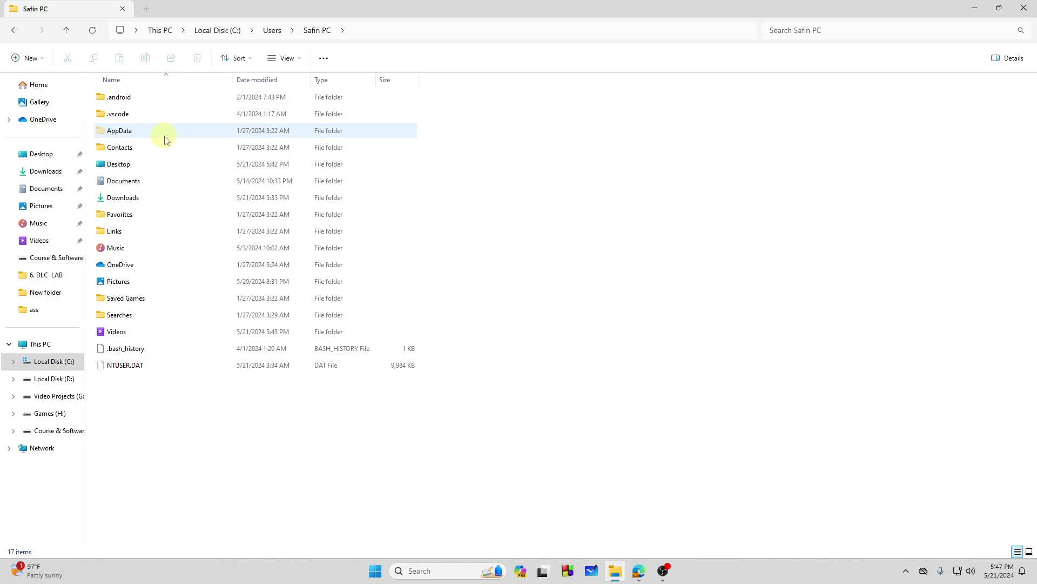
{"action": "left_click", "coordinate": [165, 131]}
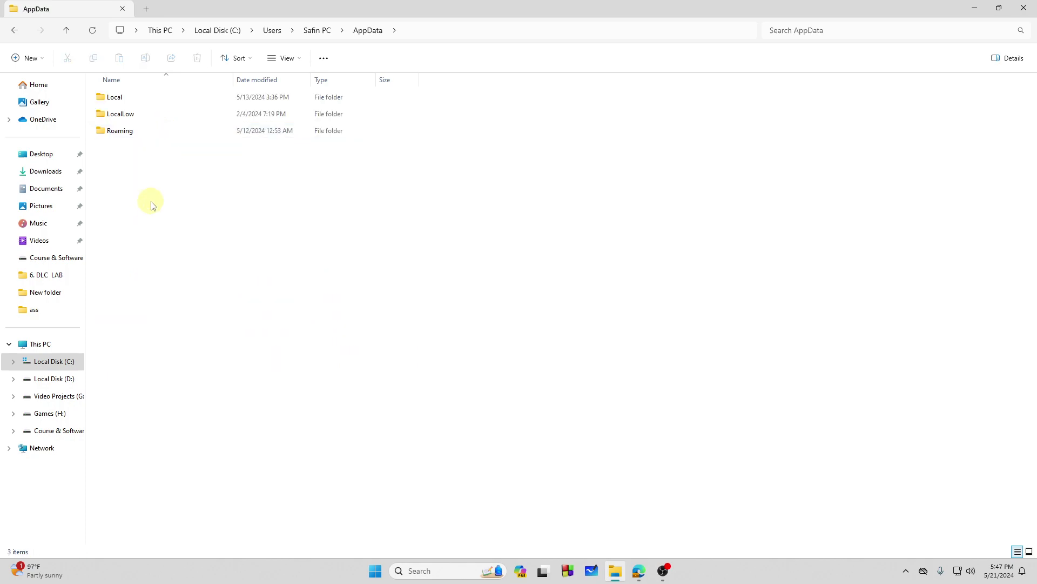
{"action": "double_click", "coordinate": [138, 102]}
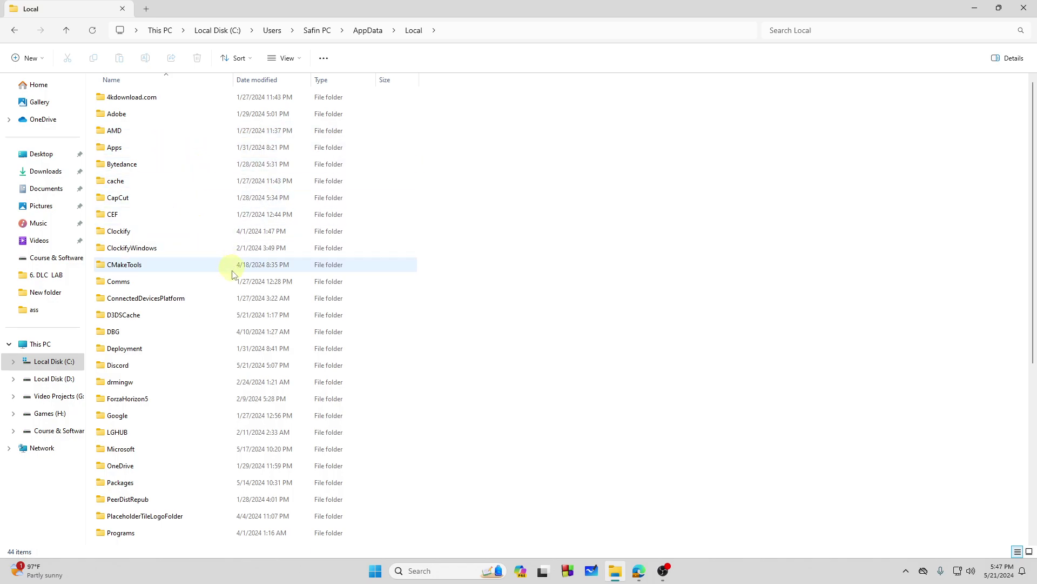
Request permanent deletion of the Google folder in AppData\Local and decline the confirmation.
{"action": "left_click", "coordinate": [151, 423]}
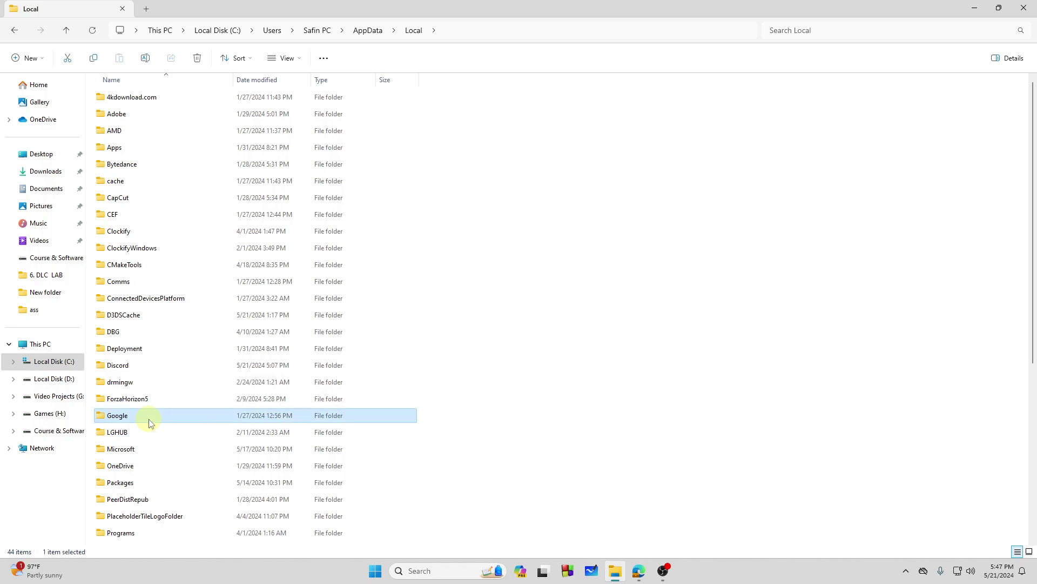
{"action": "right_click", "coordinate": [151, 423]}
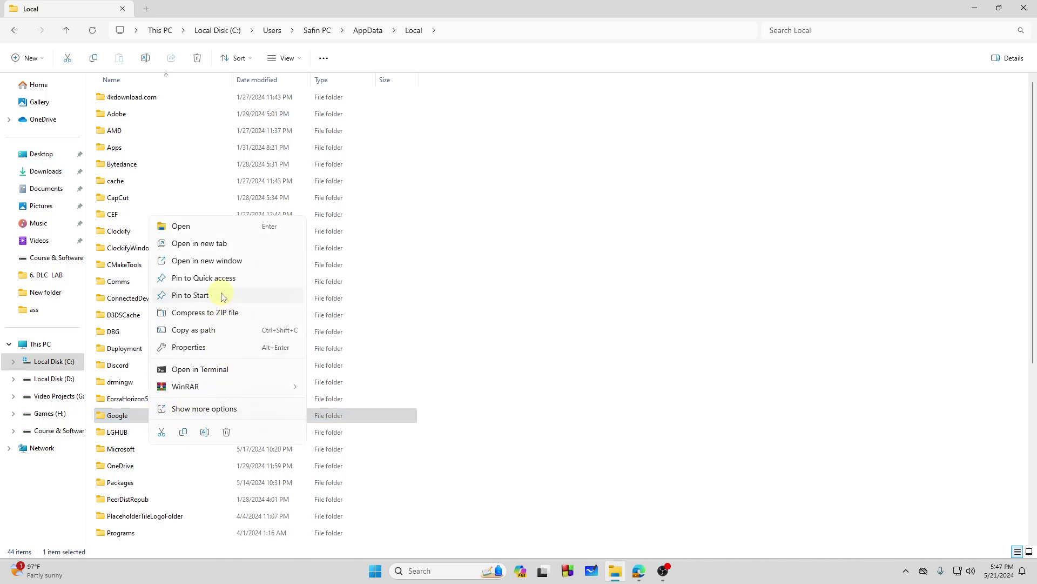
{"action": "key", "text": "Escape"}
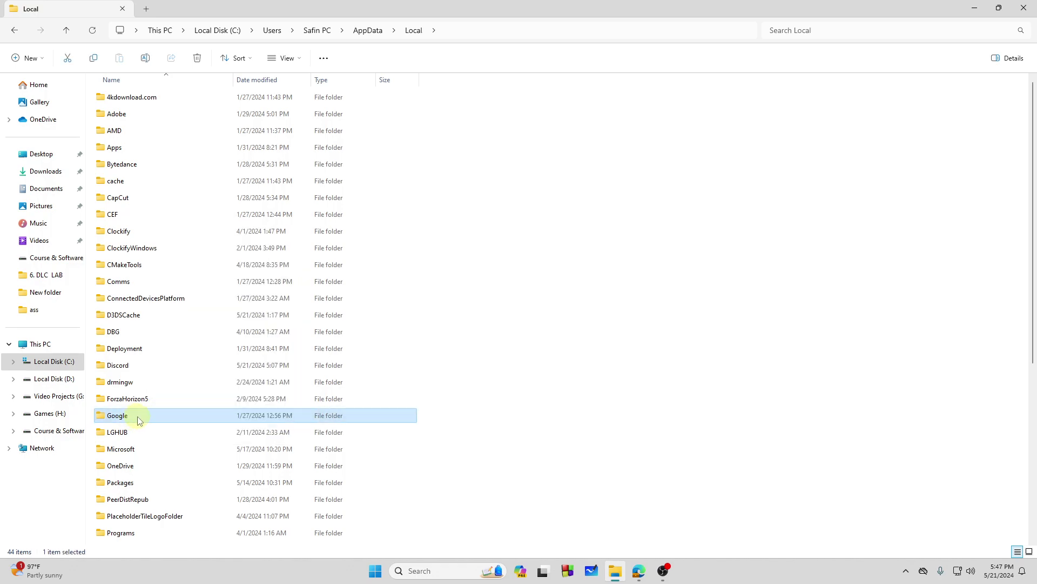
{"action": "mouse_move", "coordinate": [139, 420]}
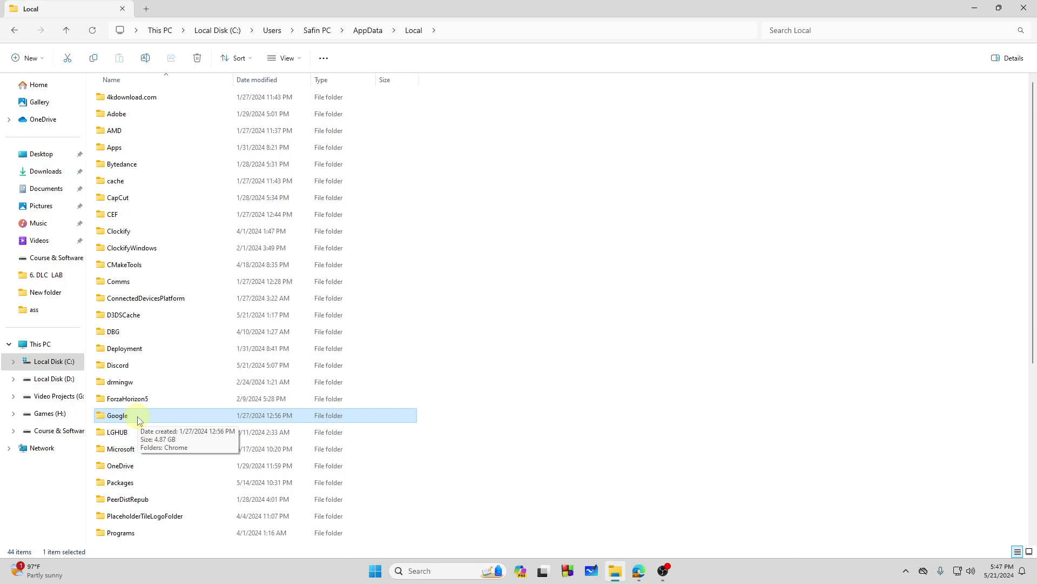
{"action": "key", "text": "shift+Delete"}
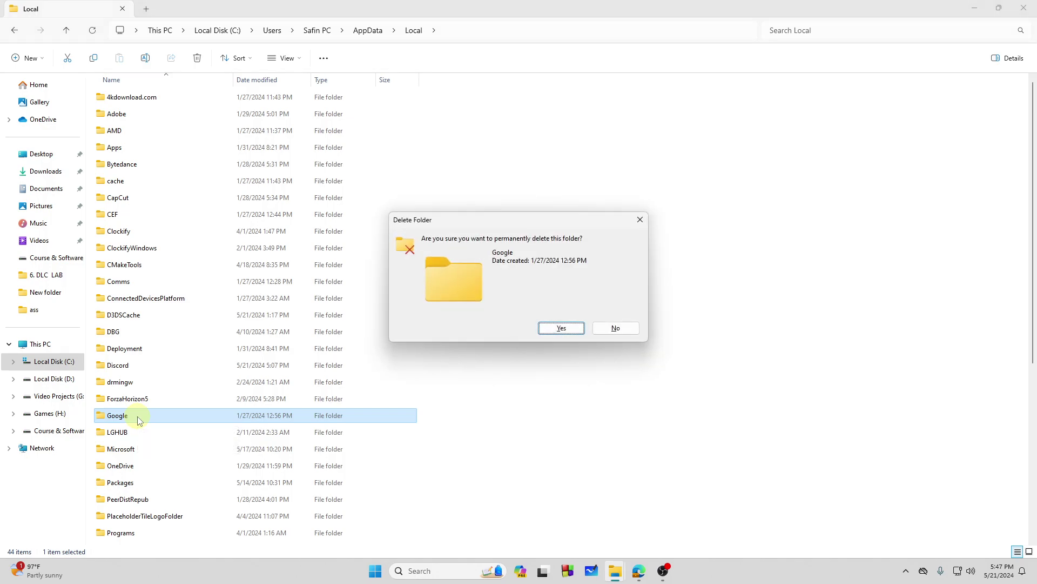
{"action": "left_click", "coordinate": [624, 329]}
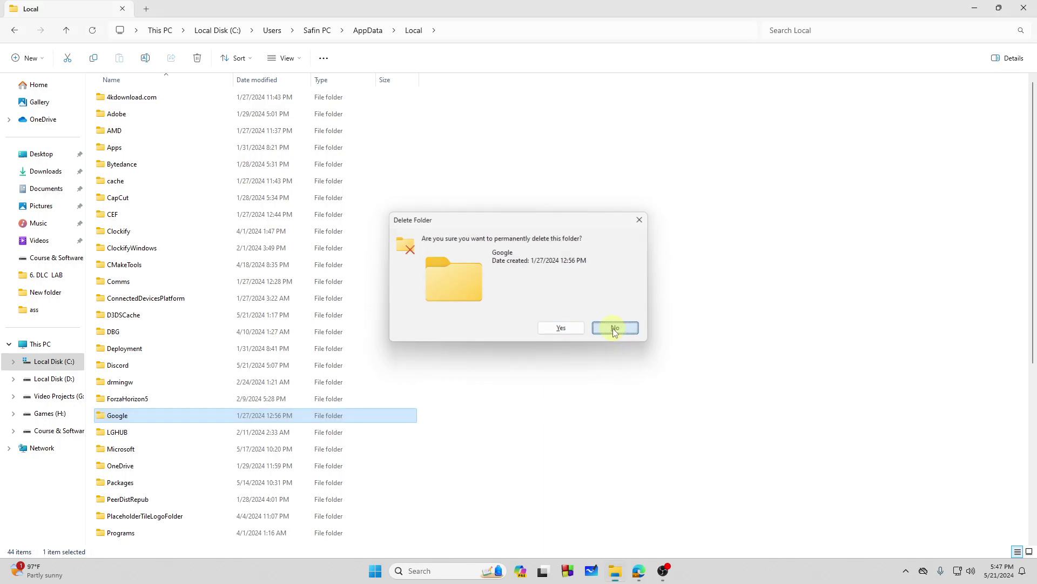